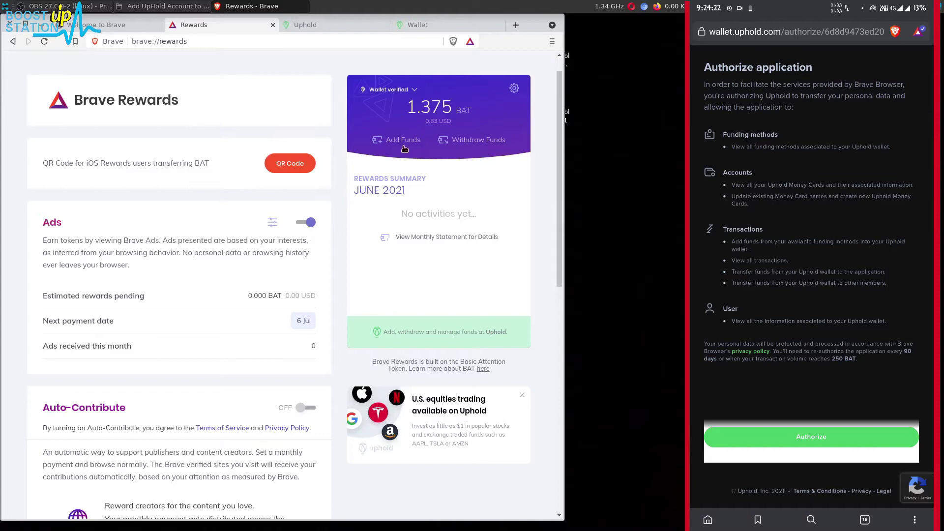
Step: Open the phone's Rewards panel while highlighting the desktop's pending rewards and 1.375 BAT balance
{"action": "mouse_move", "coordinate": [146, 296]}
{"action": "left_mouse_down"}
{"action": "mouse_move", "coordinate": [91, 297]}
{"action": "mouse_move", "coordinate": [319, 295]}
{"action": "left_mouse_up"}
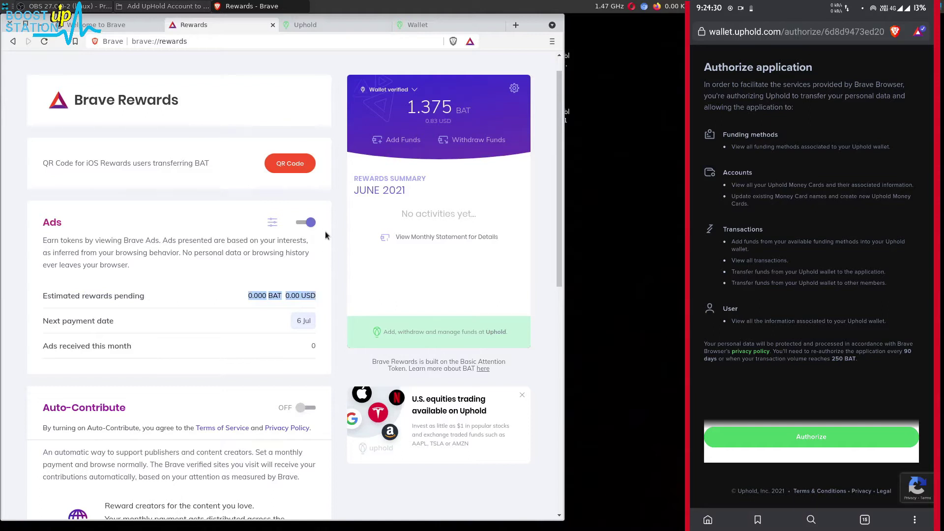
{"action": "mouse_move", "coordinate": [408, 107]}
{"action": "left_mouse_down"}
{"action": "mouse_move", "coordinate": [472, 115]}
{"action": "mouse_move", "coordinate": [463, 124]}
{"action": "left_mouse_up"}
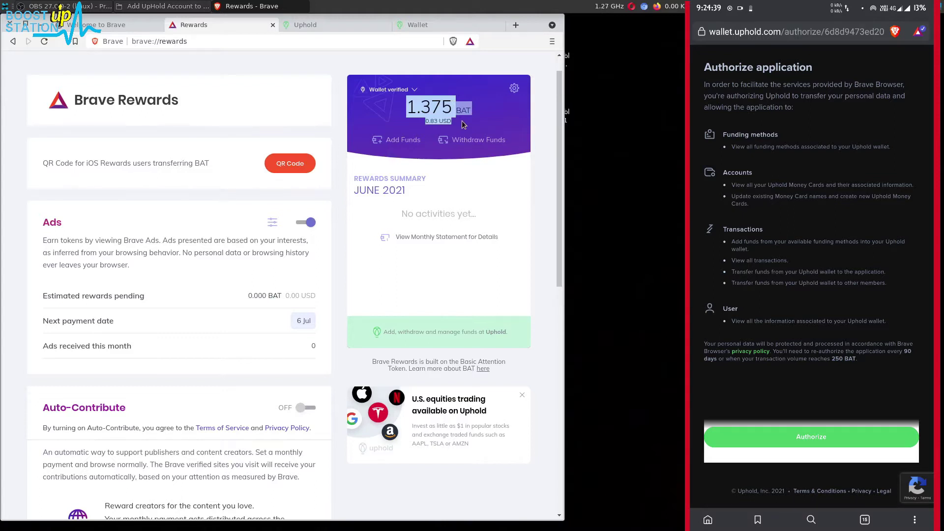
{"action": "left_click", "coordinate": [918, 32]}
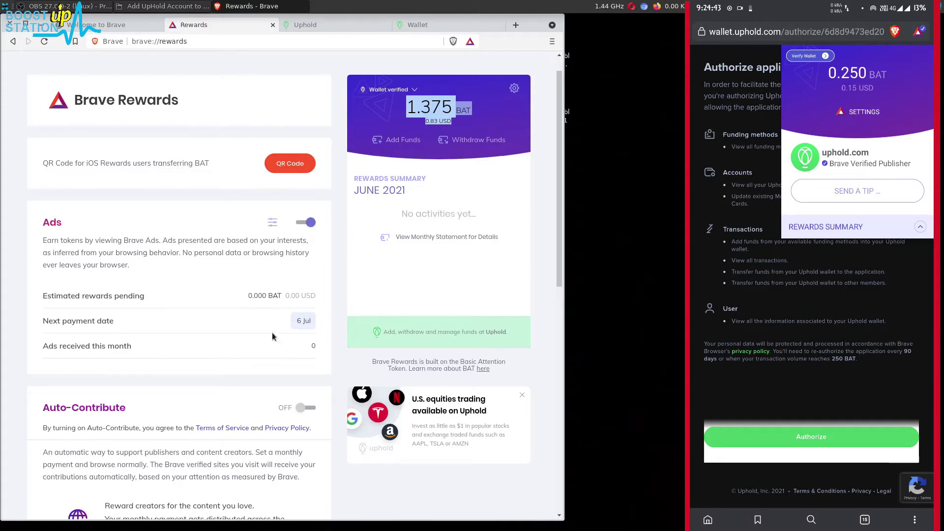
{"action": "mouse_move", "coordinate": [136, 297]}
{"action": "left_mouse_down"}
{"action": "mouse_move", "coordinate": [41, 295]}
{"action": "mouse_move", "coordinate": [318, 298]}
{"action": "left_mouse_up"}
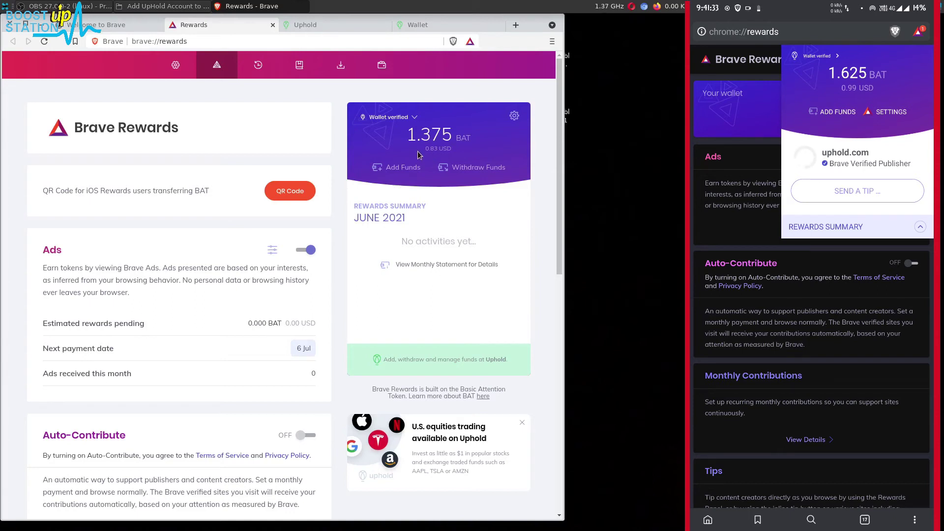
Step: Reload brave://rewards, highlighting the 0.83 USD value and the Next payment date row
{"action": "left_click_drag", "start_coordinate": [425, 150], "coordinate": [456, 152]}
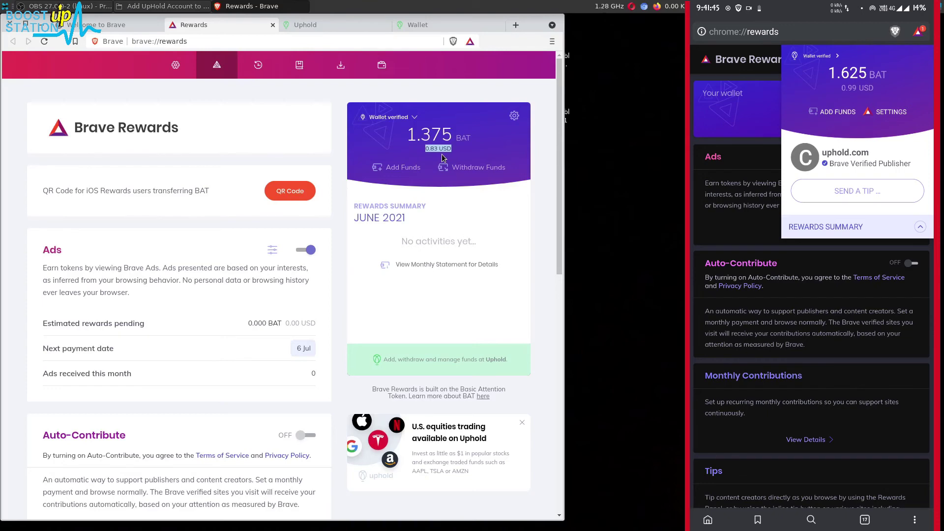
{"action": "left_click", "coordinate": [44, 42]}
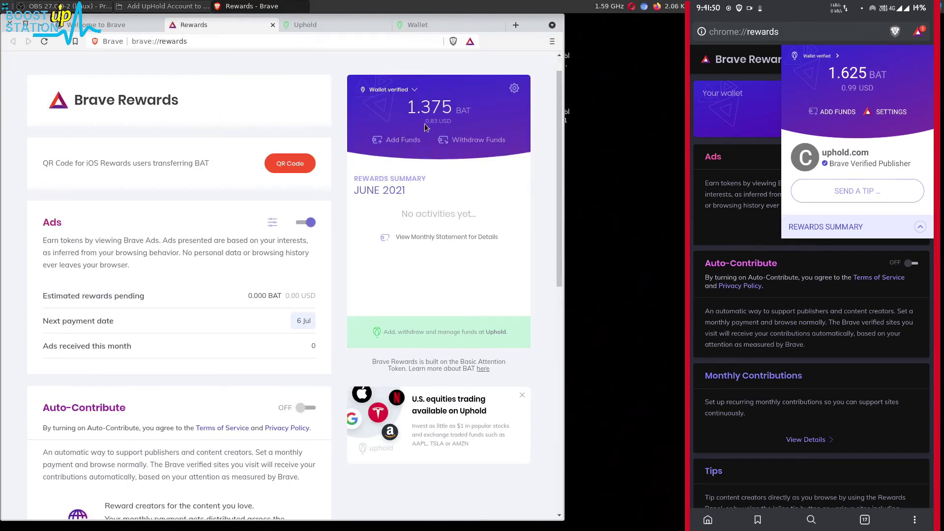
{"action": "left_click_drag", "start_coordinate": [423, 123], "coordinate": [455, 127]}
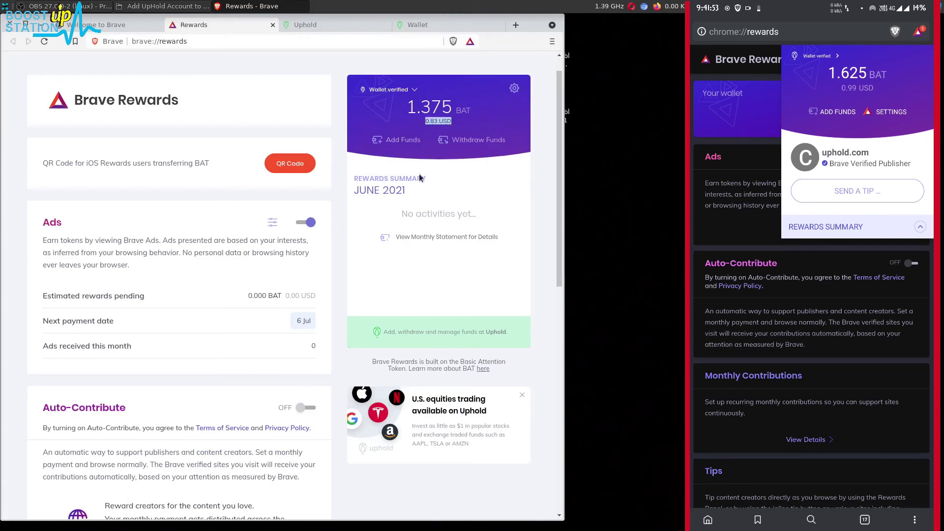
{"action": "left_click_drag", "start_coordinate": [43, 322], "coordinate": [40, 325]}
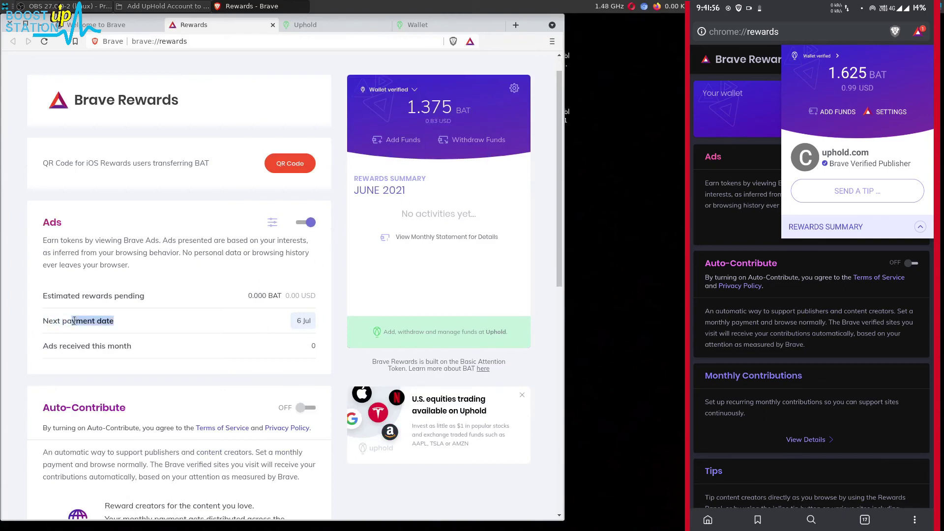
{"action": "triple_click", "coordinate": [43, 323]}
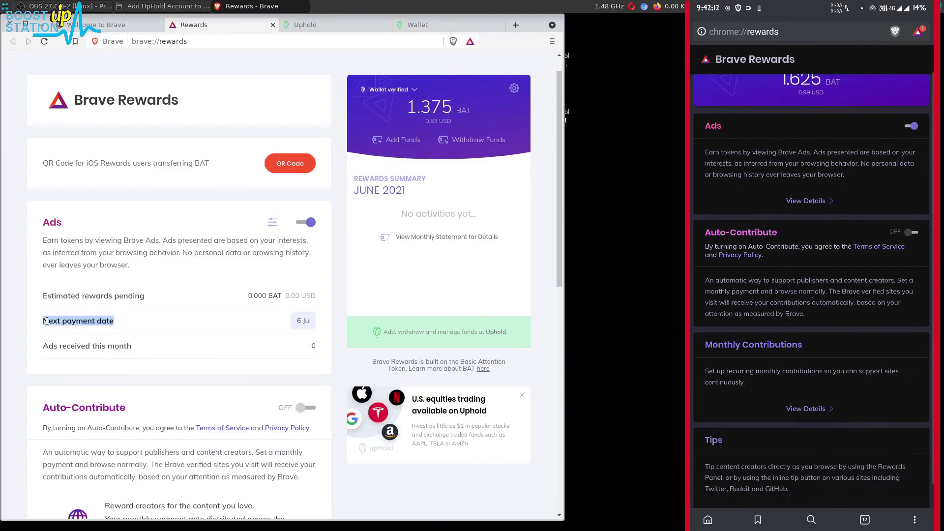